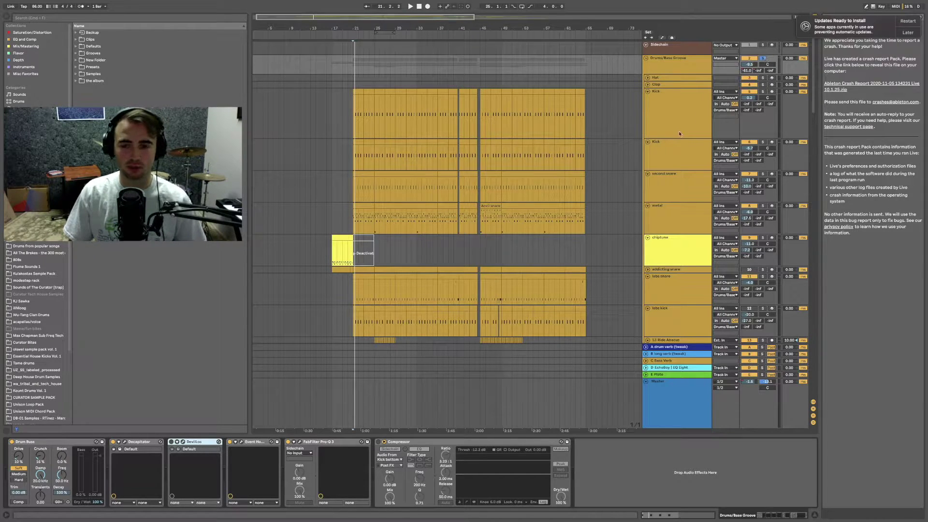
# Step: Look through the device chains of the individual kick and snare tracks and of the Drums/Base Groove group
pyautogui.click(676, 220)
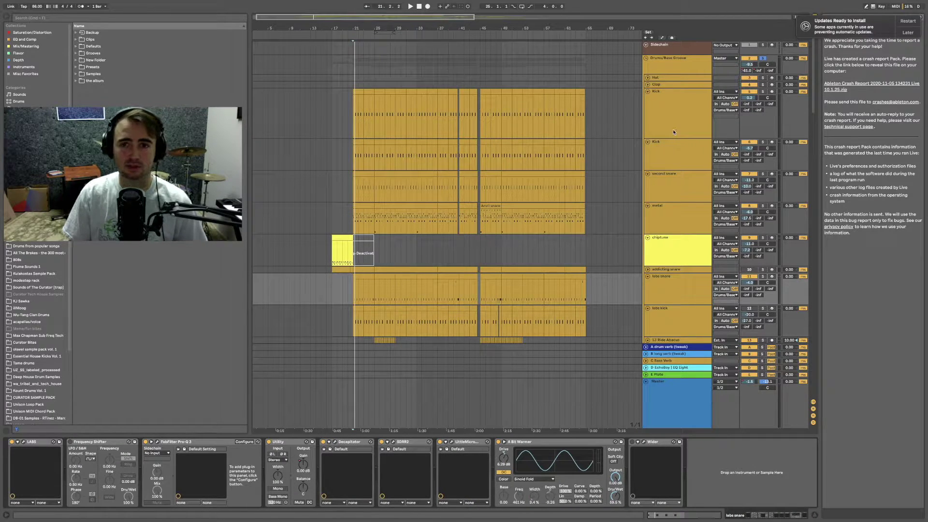
pyautogui.click(673, 119)
pyautogui.click(675, 155)
pyautogui.click(676, 189)
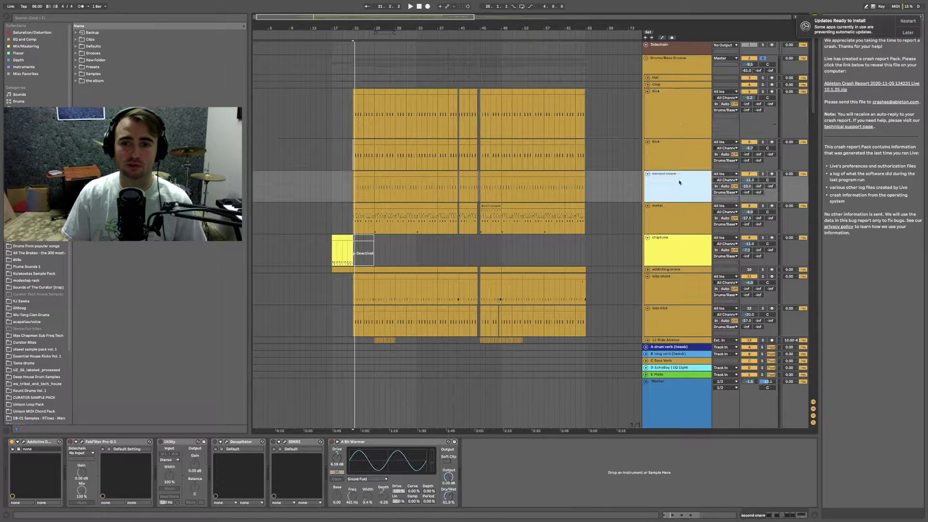
pyautogui.click(670, 69)
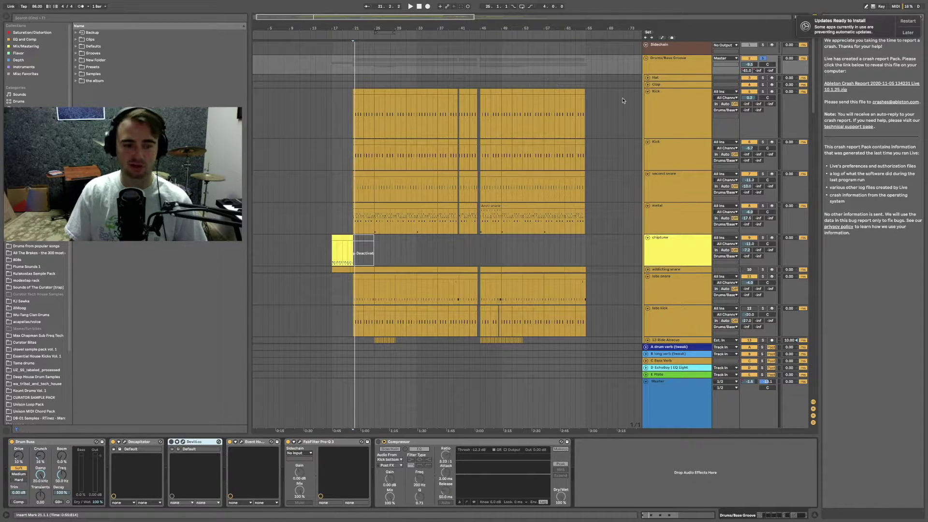
# Step: Play the soloed Drums/Base Groove group and look over its tracks down to the jungle snare
pyautogui.press('space')
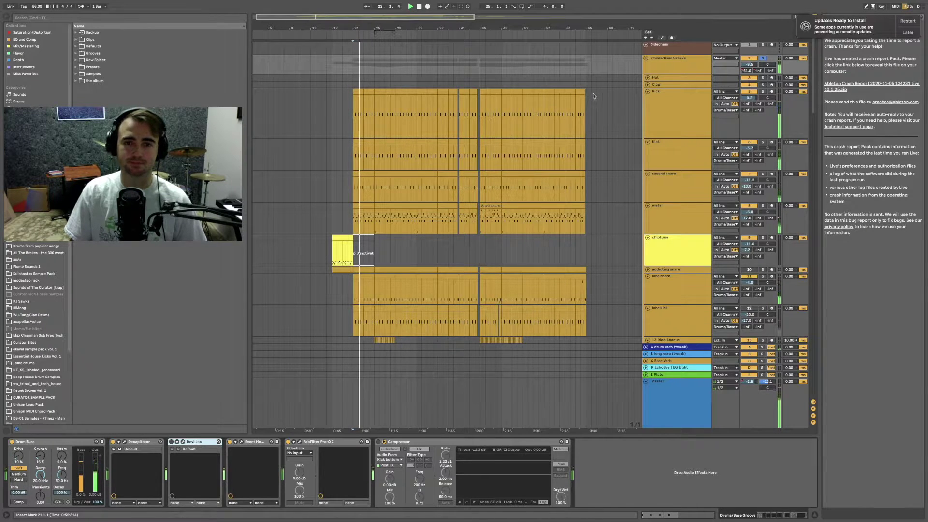
pyautogui.scroll(-3, 597, 98)
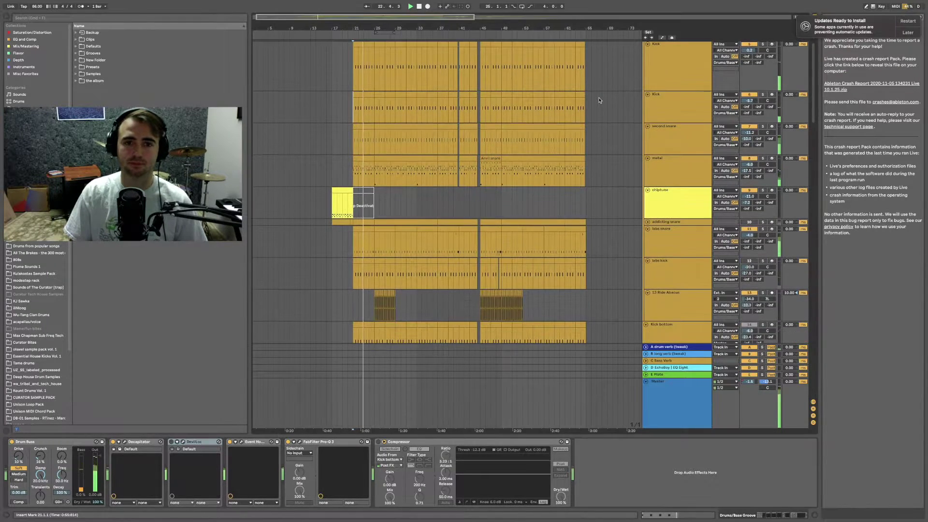
pyautogui.scroll(-6, 598, 100)
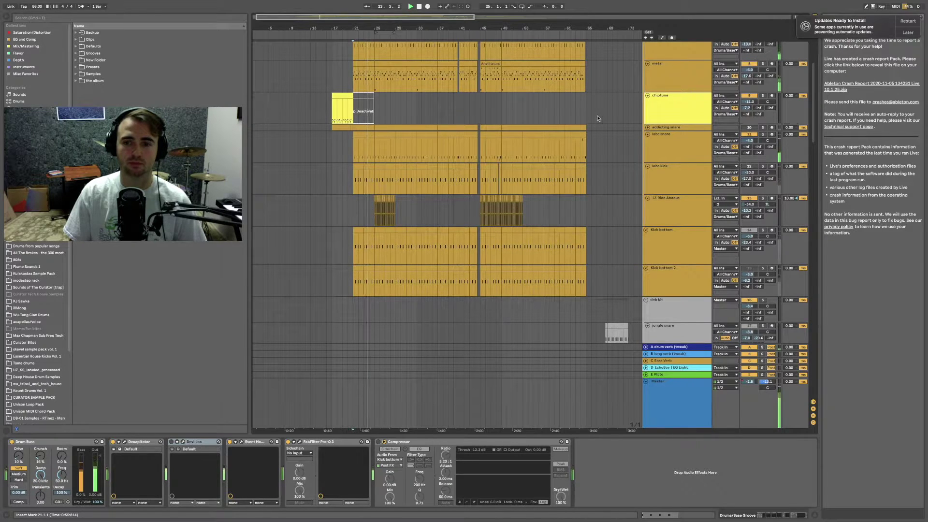
# Step: Solo the Kick bottom track, listen to it on its own, and show its device chain
pyautogui.click(762, 230)
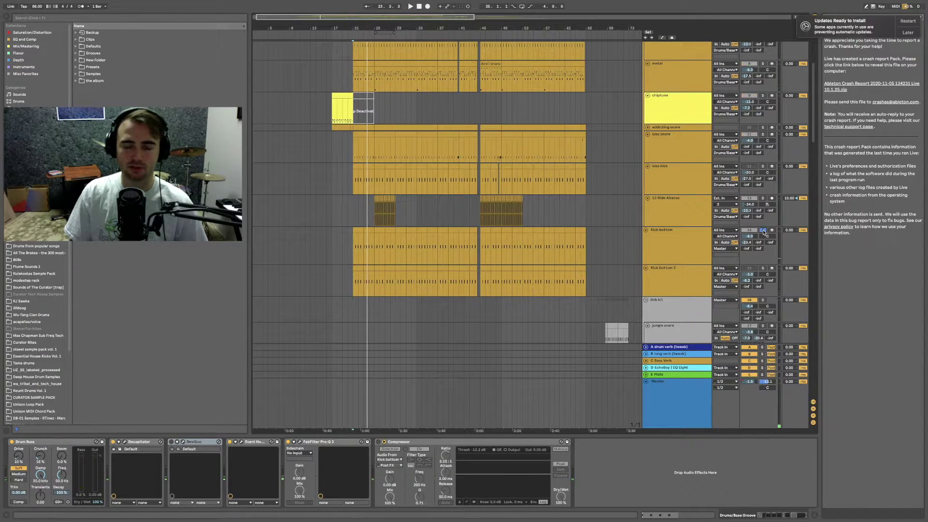
pyautogui.press('space')
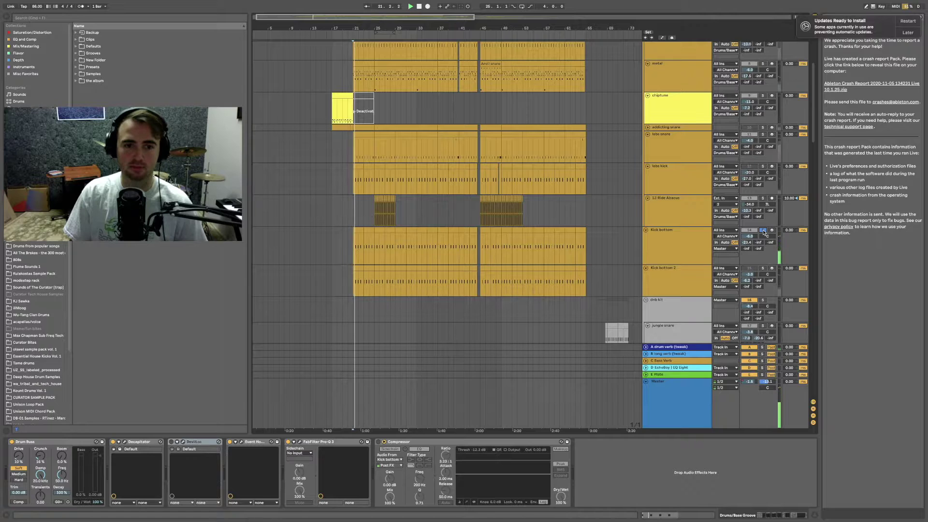
pyautogui.click(672, 243)
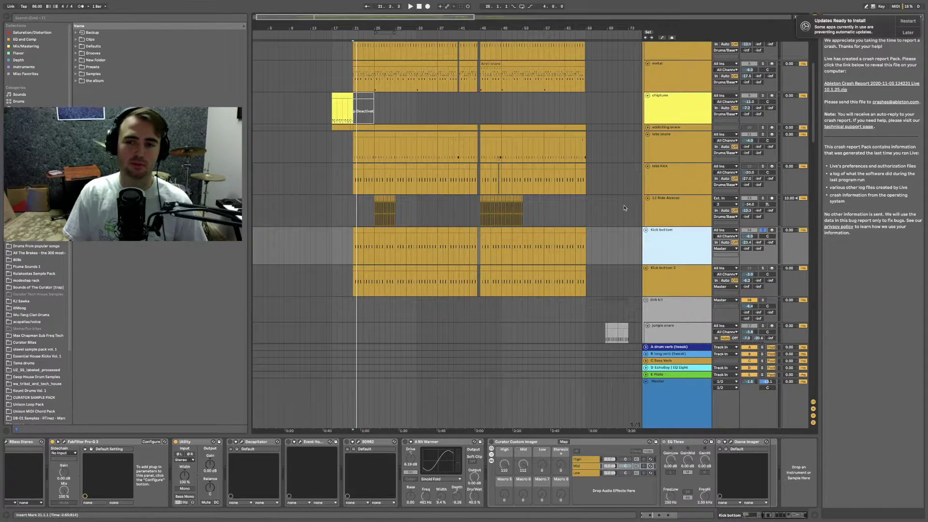
# Step: Solo the Drums/Base Groove group again and show its device chain
pyautogui.scroll(5, 626, 208)
pyautogui.scroll(-3, 623, 207)
pyautogui.scroll(-3, 623, 208)
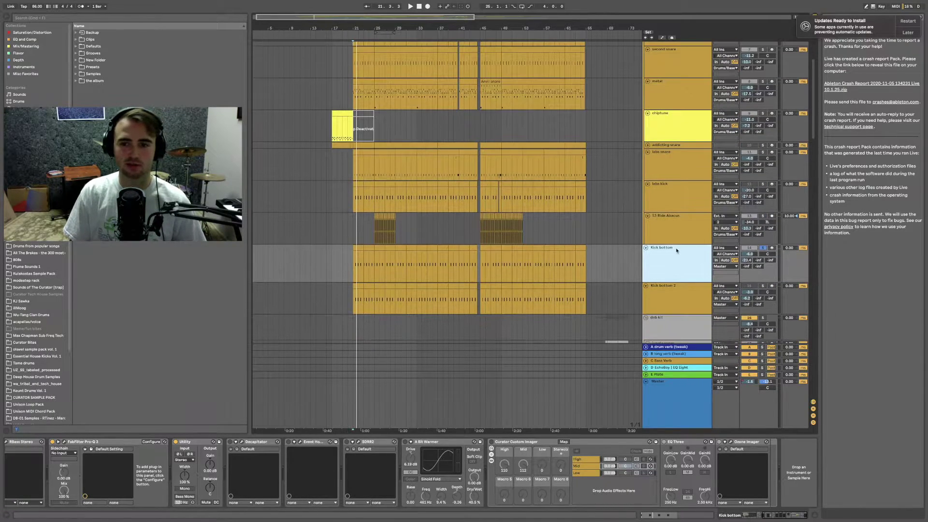
pyautogui.click(622, 208)
pyautogui.scroll(5, 618, 208)
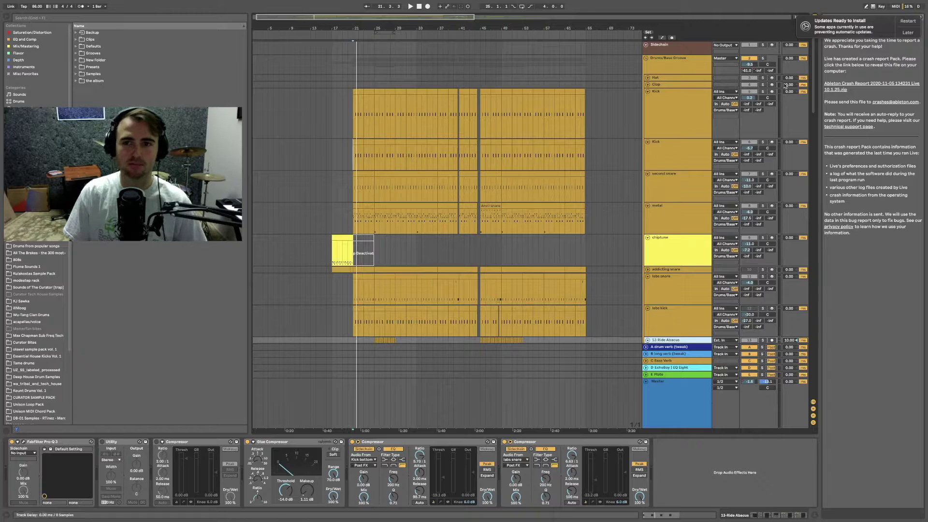
pyautogui.click(762, 59)
pyautogui.click(636, 67)
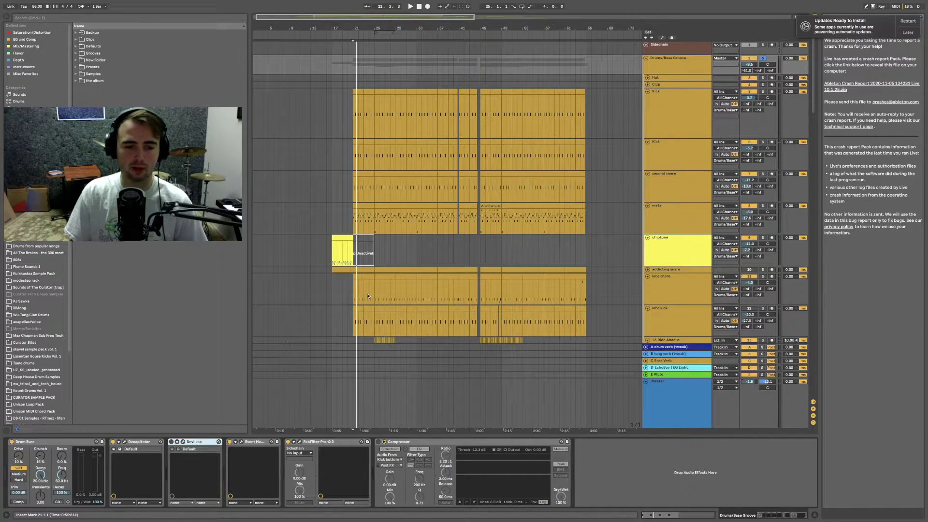
# Step: Bypass Drum Buss, Decapitator and the device after Devil-Loc on the group, and play the unprocessed drums
pyautogui.click(12, 442)
pyautogui.click(113, 441)
pyautogui.click(230, 441)
pyautogui.press('space')
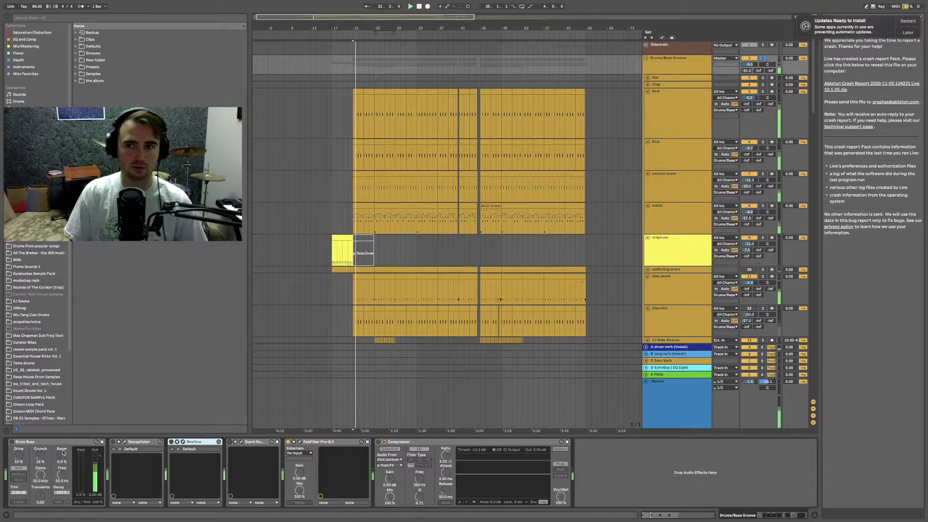
# Step: Re-enable Drum Buss, Decapitator and the device after Devil-Loc, and play the processed drums for comparison
pyautogui.click(11, 442)
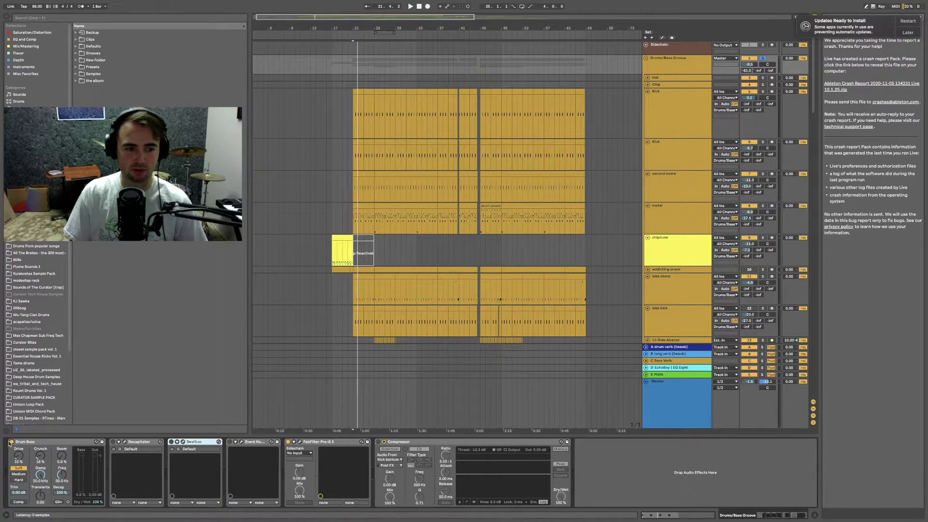
pyautogui.click(113, 441)
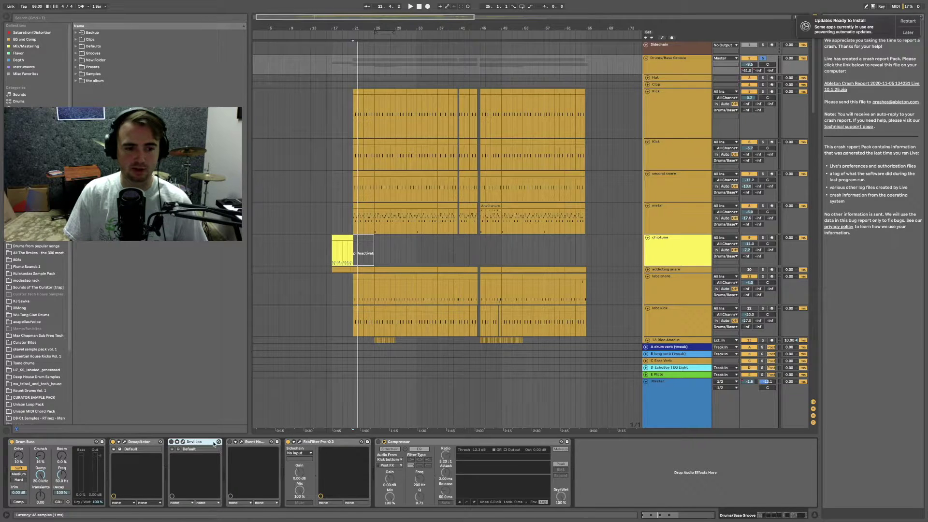
pyautogui.press('space')
pyautogui.press('space')
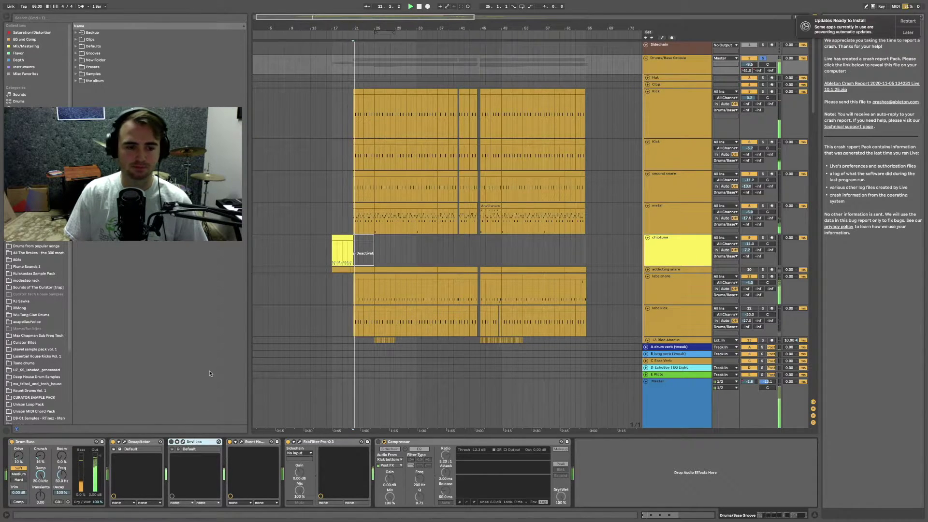
# Step: Toggle Devil-Loc on and off, and view its Crush and Crunch settings in the plug-in window
pyautogui.click(171, 442)
pyautogui.click(171, 442)
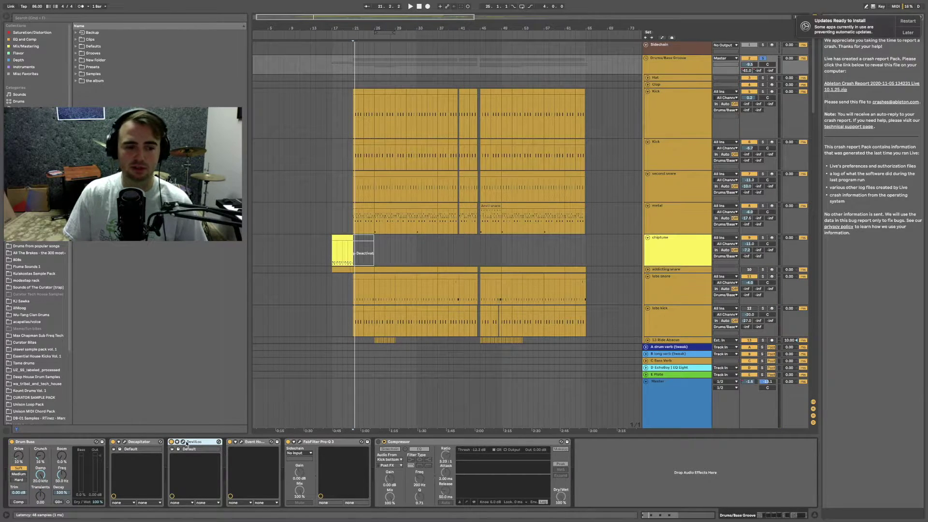
pyautogui.click(183, 441)
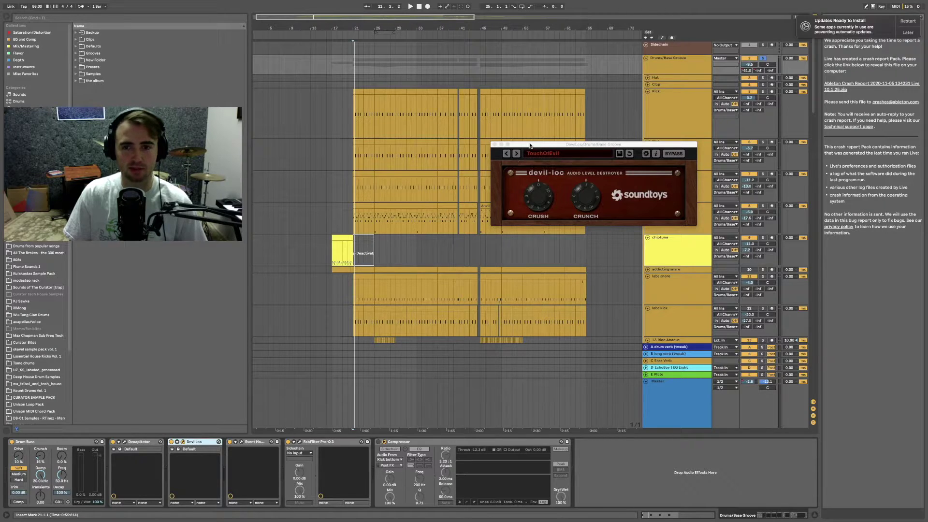
pyautogui.moveTo(530, 145); pyautogui.dragTo(505, 144)
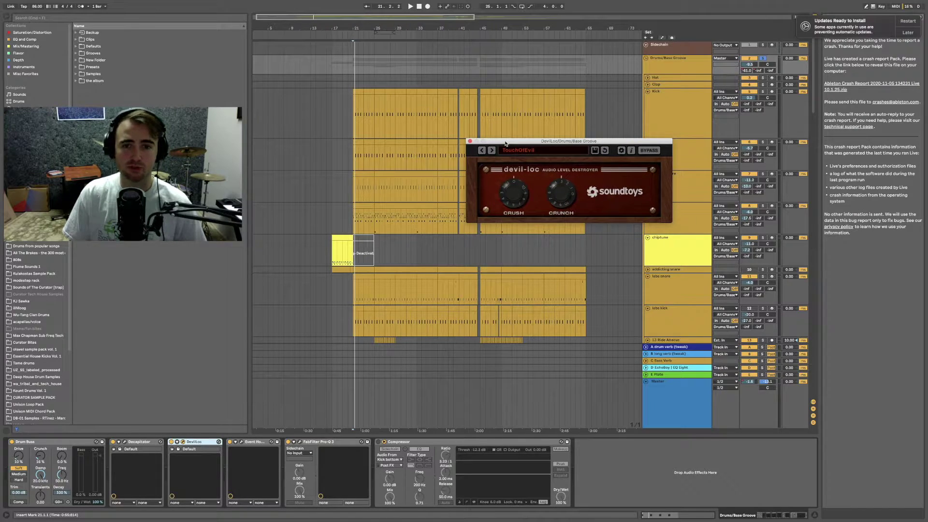
pyautogui.click(470, 141)
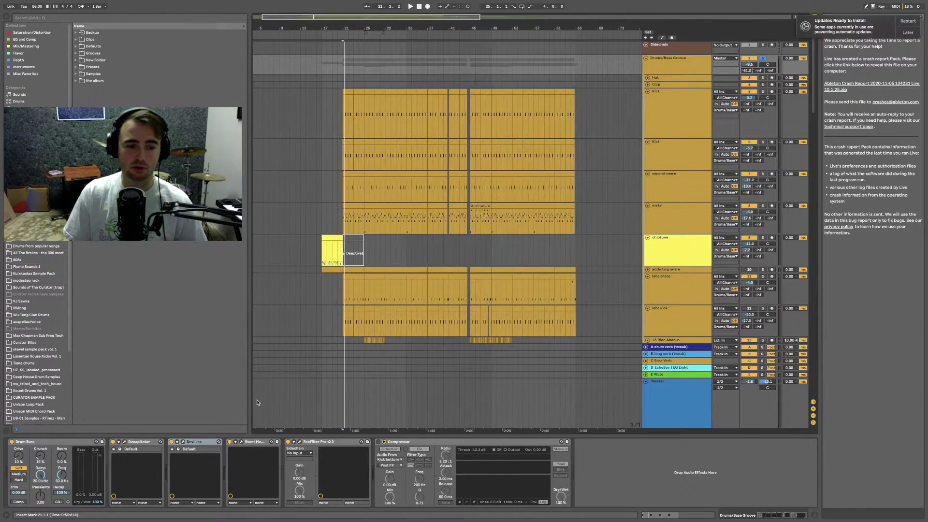
# Step: Play the groove without Devil-Loc, switch Devil-Loc on, and review its plug-in window
pyautogui.hscroll(-2, 375, 336)
pyautogui.press('space')
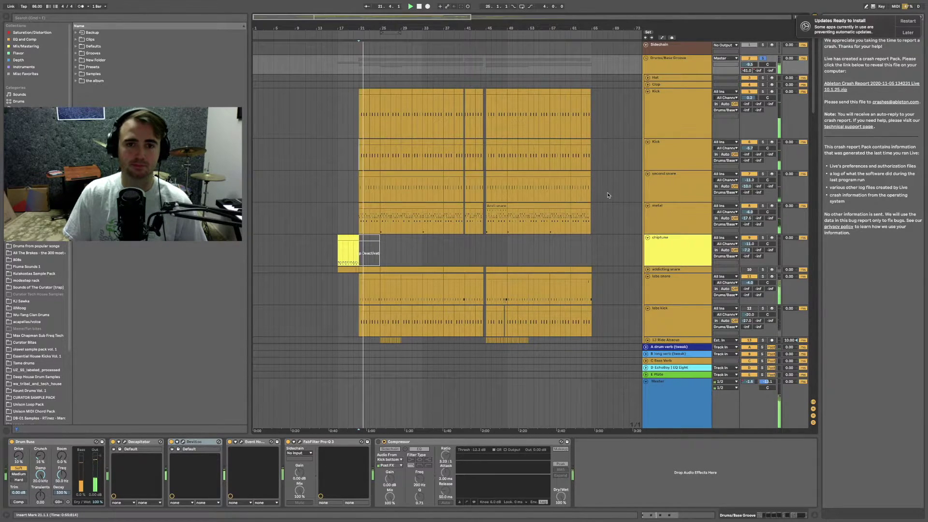
pyautogui.click(172, 444)
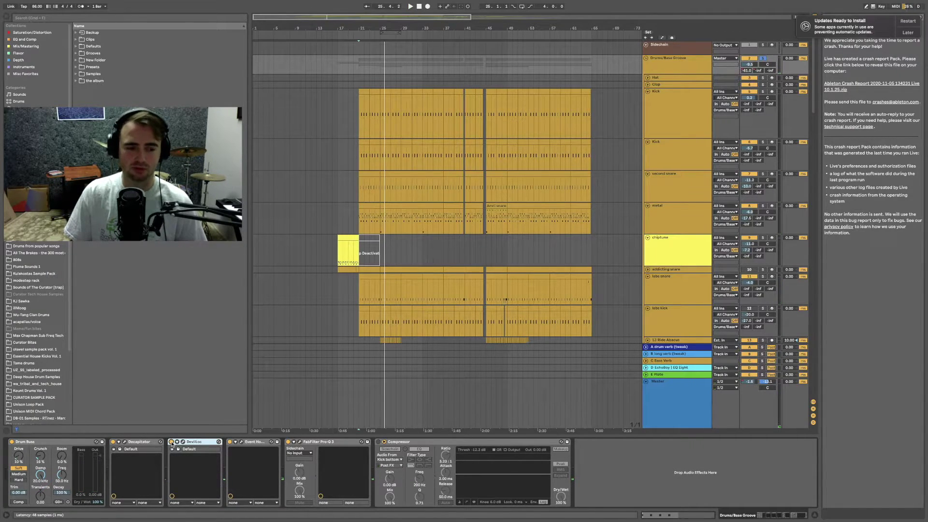
pyautogui.click(183, 442)
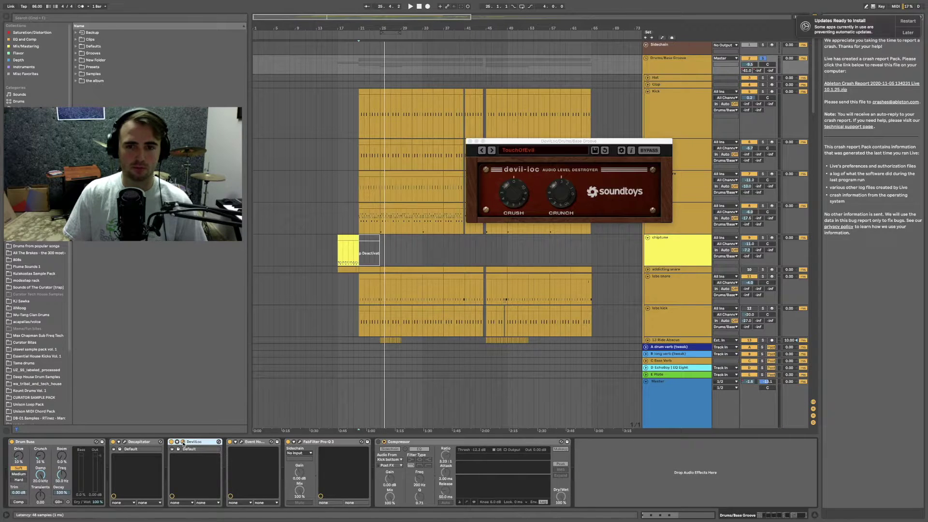
pyautogui.click(183, 443)
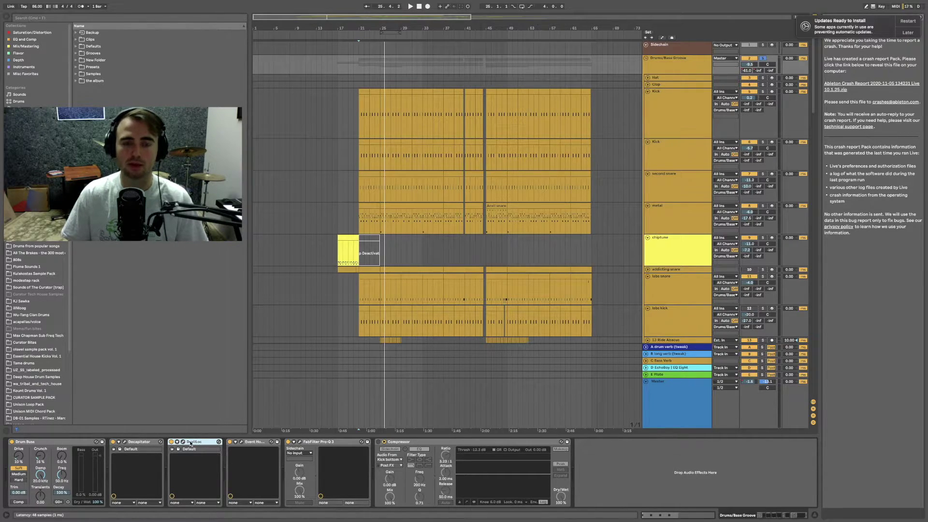
# Step: Group Devil-Loc into an Audio Effect Rack and show the rack's chain list
pyautogui.rightClick(197, 443)
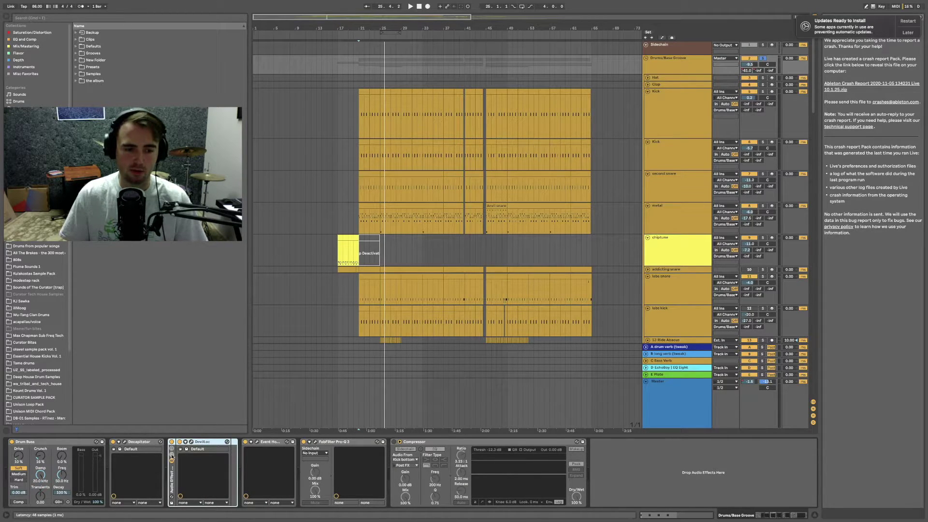
pyautogui.click(172, 454)
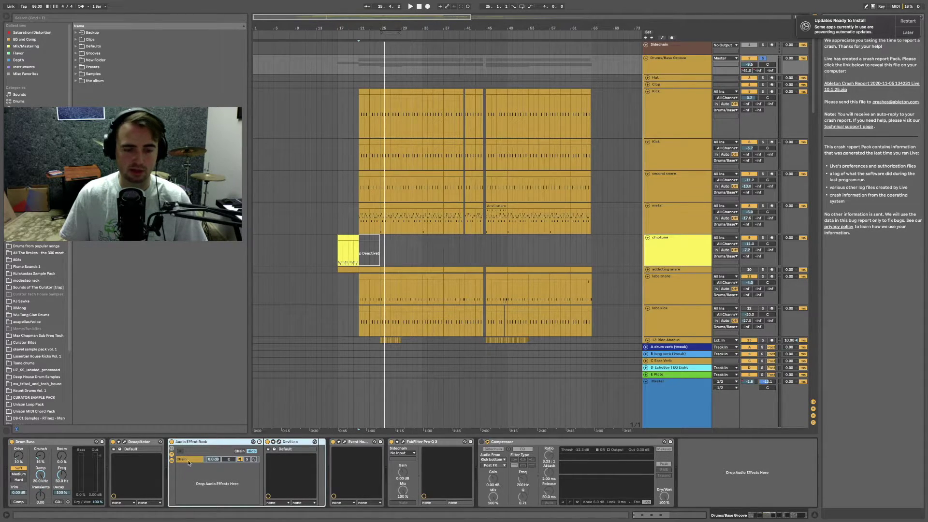
pyautogui.click(295, 442)
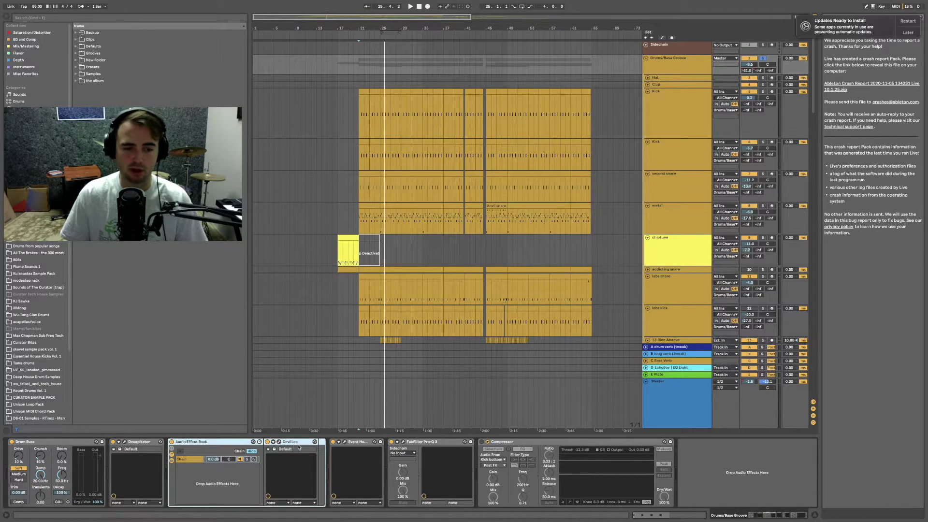
pyautogui.press('super+x')
# Step: Create a second, empty chain in the Audio Effect Rack and rename it Dry
pyautogui.rightClick(188, 470)
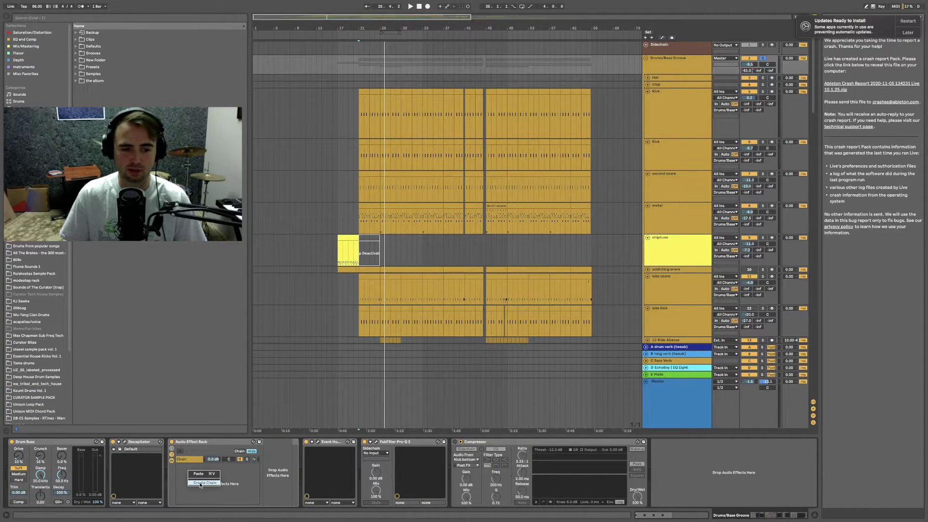
pyautogui.click(200, 484)
pyautogui.rightClick(189, 467)
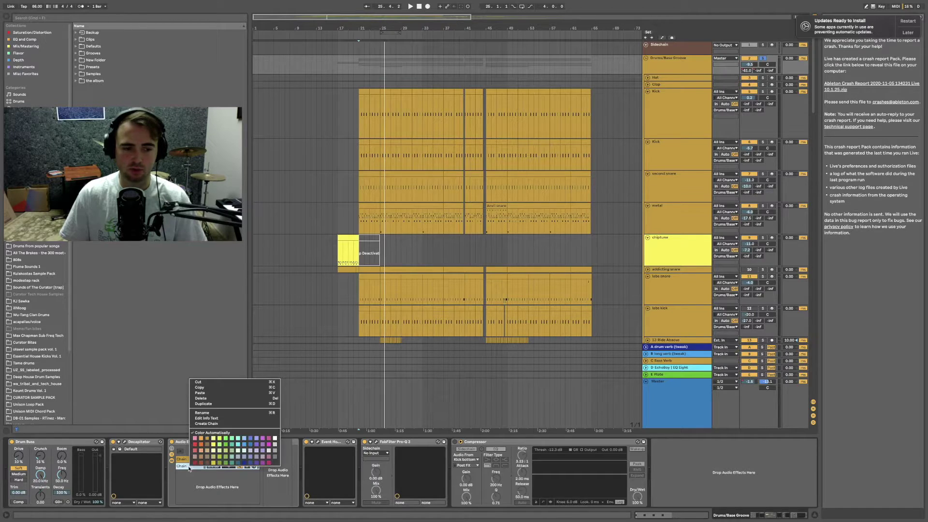
pyautogui.click(207, 413)
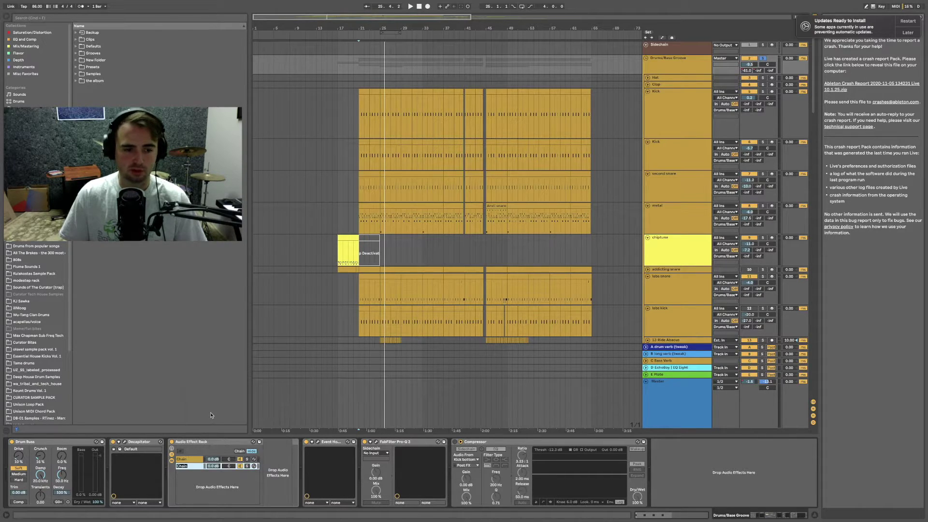
pyautogui.write('Dry')
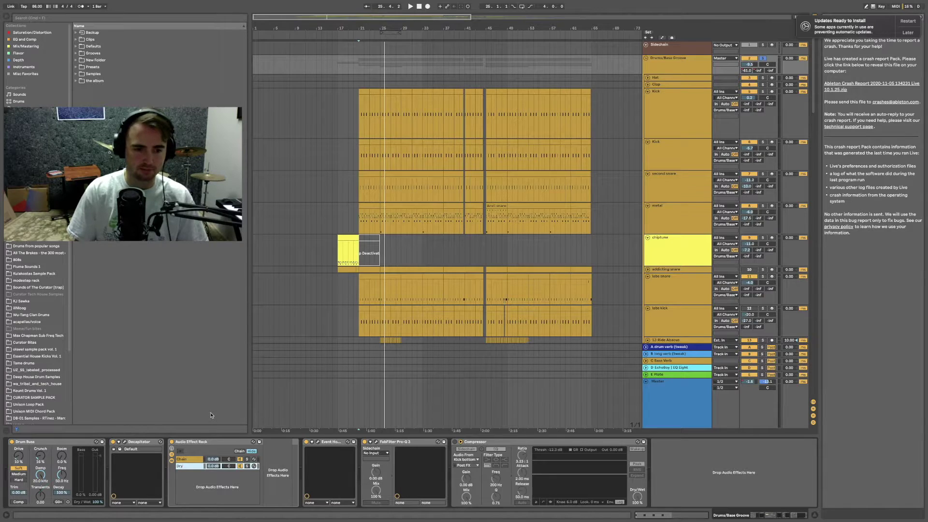
# Step: Rename the chain holding Devil-Loc as Wet and return to the Drums/Base Groove group's device chain
pyautogui.rightClick(190, 461)
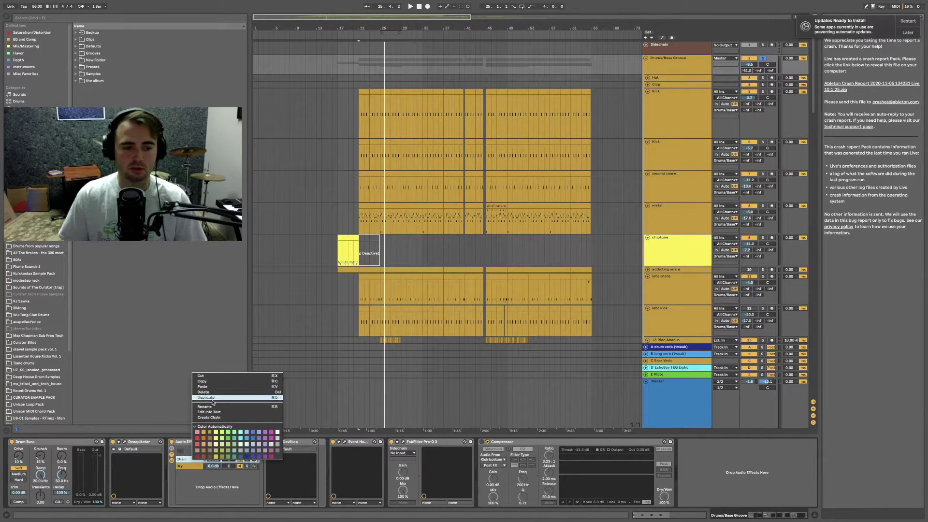
pyautogui.click(212, 410)
pyautogui.write('Wet')
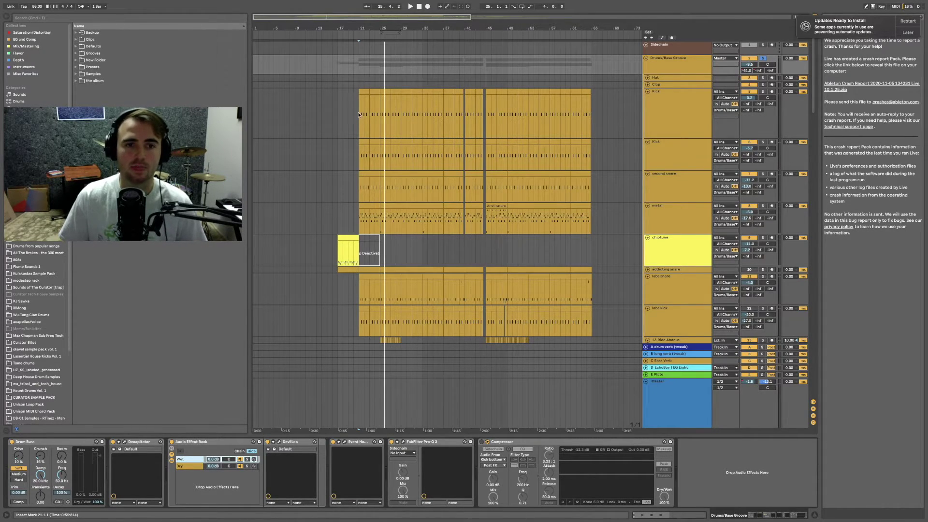
pyautogui.click(657, 98)
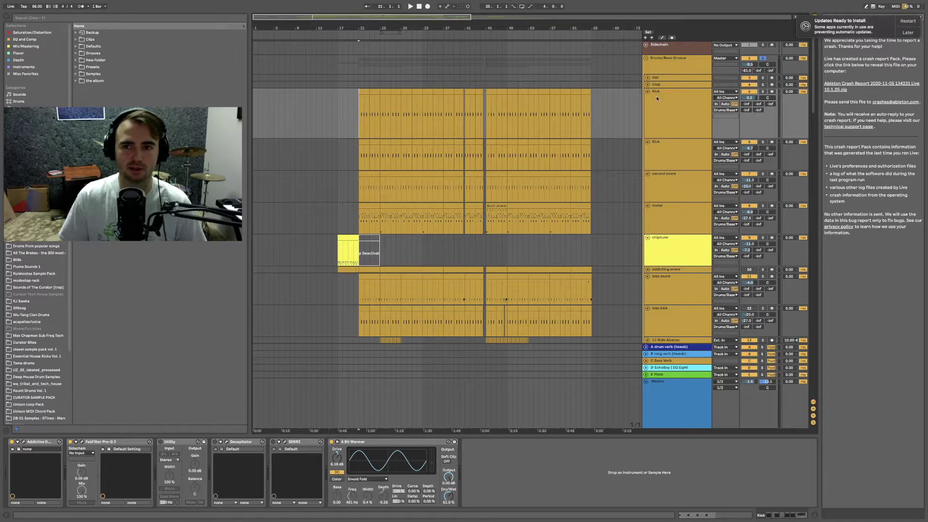
pyautogui.click(669, 68)
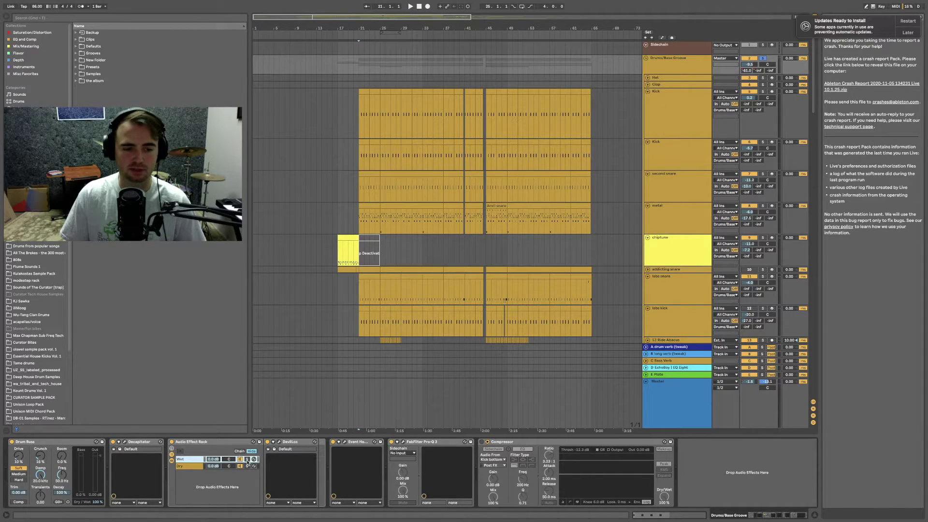
# Step: Play the groove and lower the Wet chain's volume in the Audio Effect Rack to -7.0 dB
pyautogui.press('space')
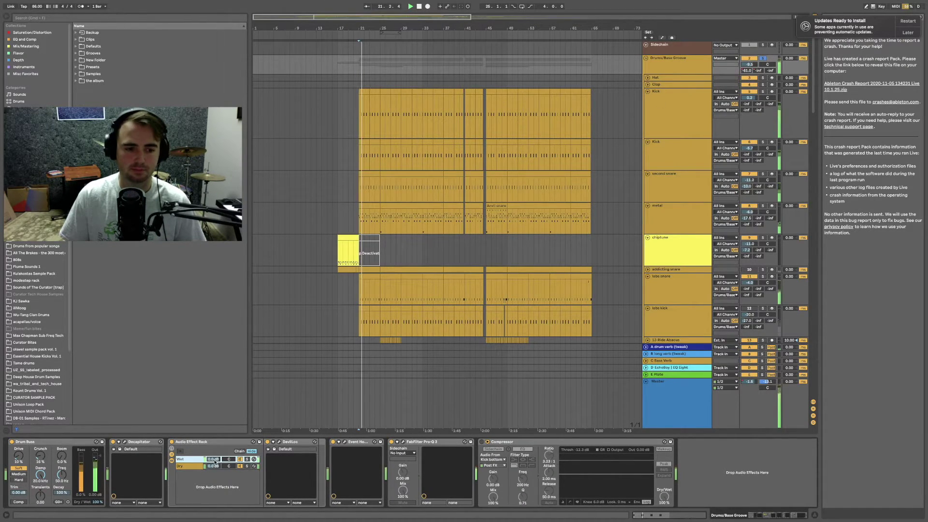
pyautogui.moveTo(213, 459); pyautogui.dragTo(213, 469)
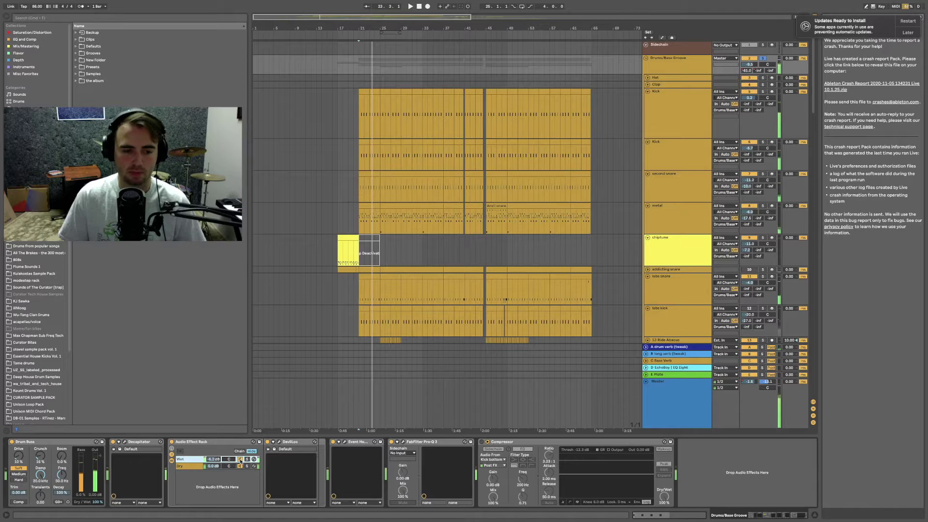
pyautogui.moveTo(216, 461); pyautogui.dragTo(216, 466)
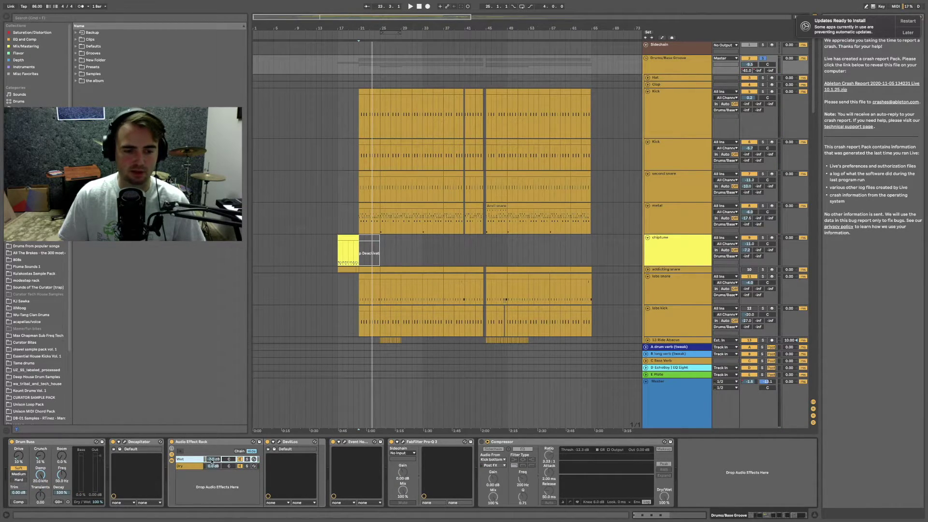
# Step: Audition the groove while toggling the Dry chain off and on to compare its contribution
pyautogui.click(240, 467)
pyautogui.press('space')
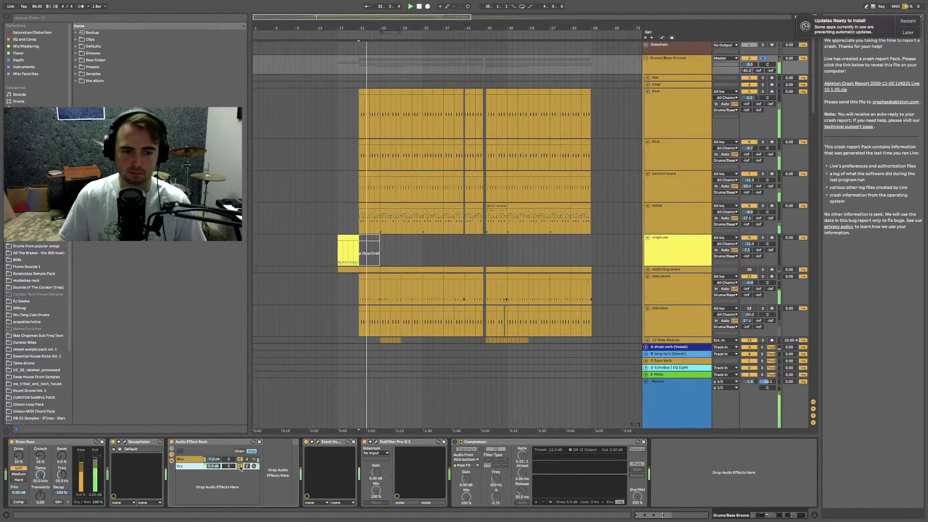
pyautogui.click(241, 468)
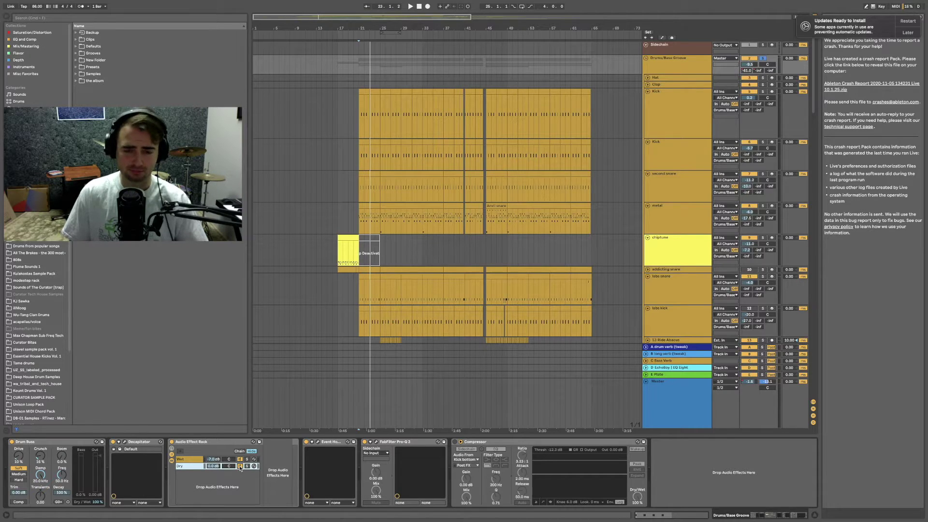
# Step: Solo the Wet chain, play the groove to hear only the Devil-Loc signal, and end the solo
pyautogui.click(190, 460)
pyautogui.click(193, 467)
pyautogui.click(228, 459)
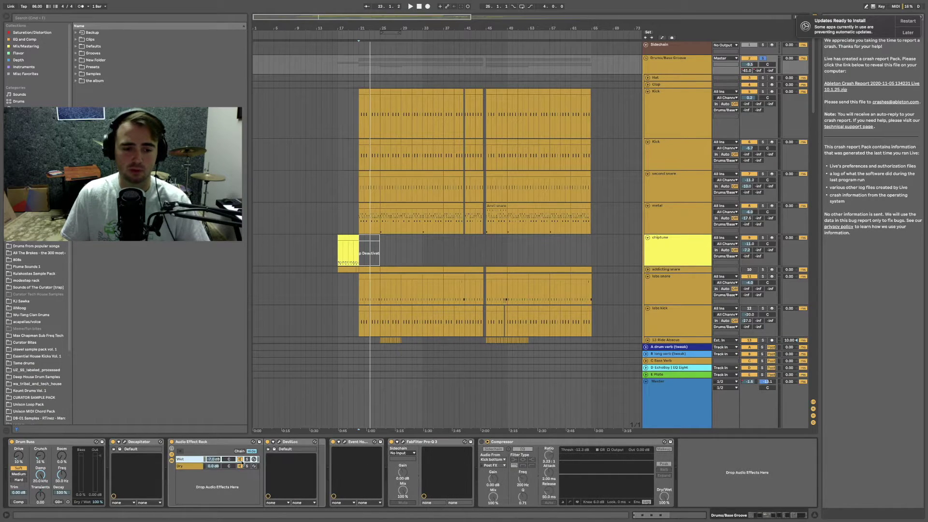
pyautogui.click(247, 459)
pyautogui.press('space')
pyautogui.click(247, 458)
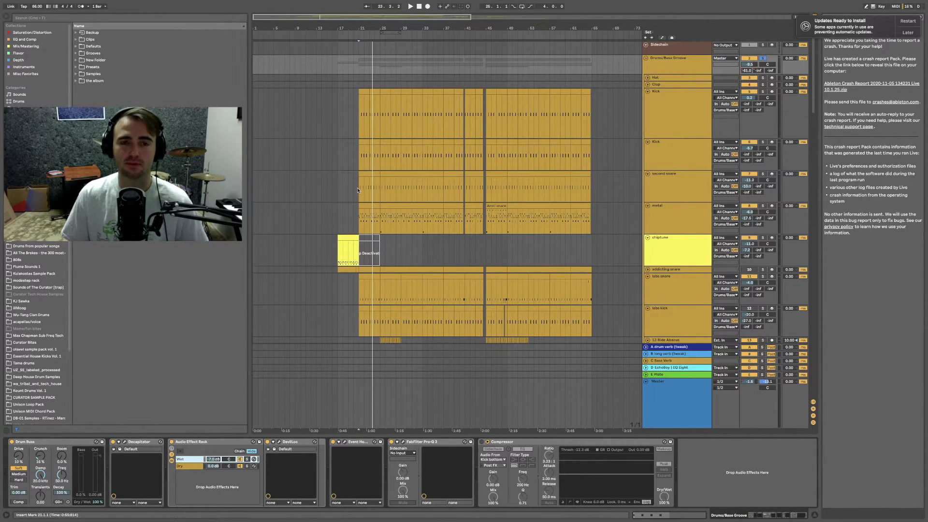
# Step: Place EQ Eight before Devil-Loc in the Wet chain and set its first band to a low cut at about 208 Hz
pyautogui.click(595, 116)
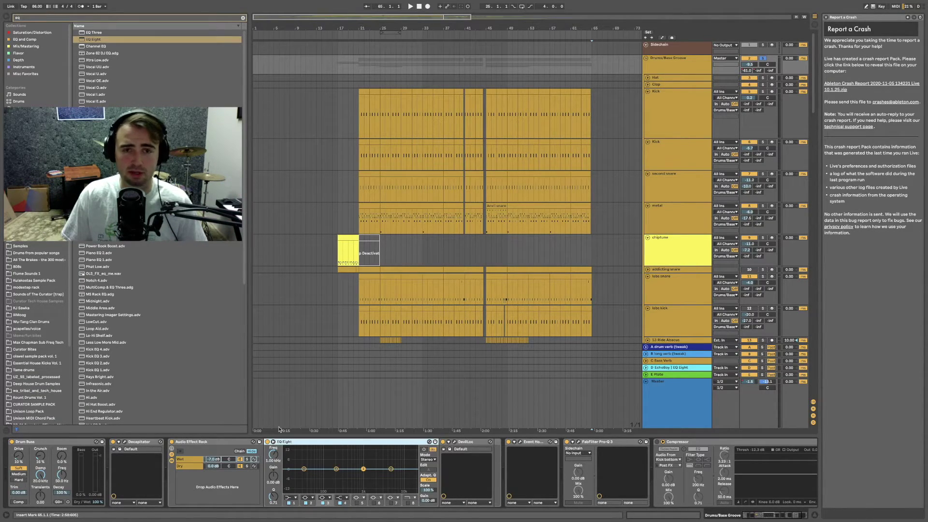
pyautogui.click(303, 469)
pyautogui.click(295, 497)
pyautogui.click(293, 460)
pyautogui.moveTo(274, 455); pyautogui.dragTo(274, 432)
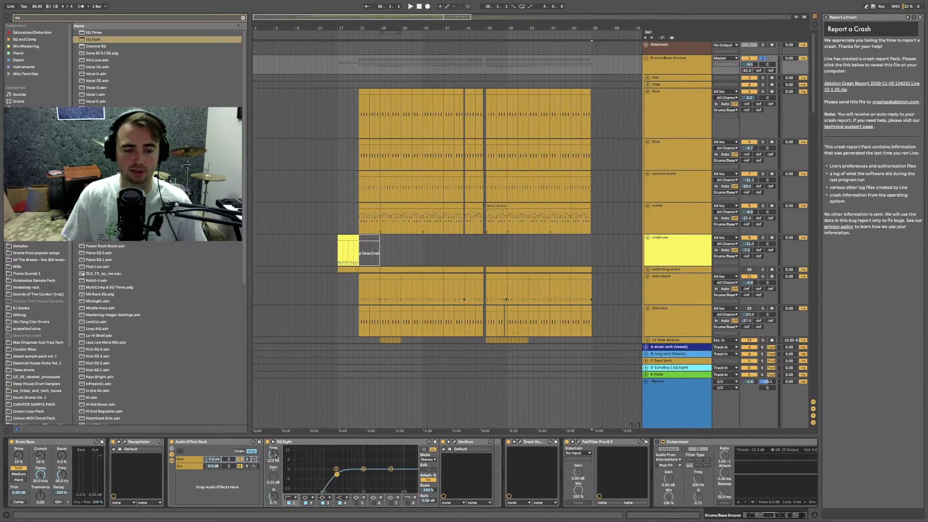
pyautogui.moveTo(340, 475); pyautogui.dragTo(337, 476)
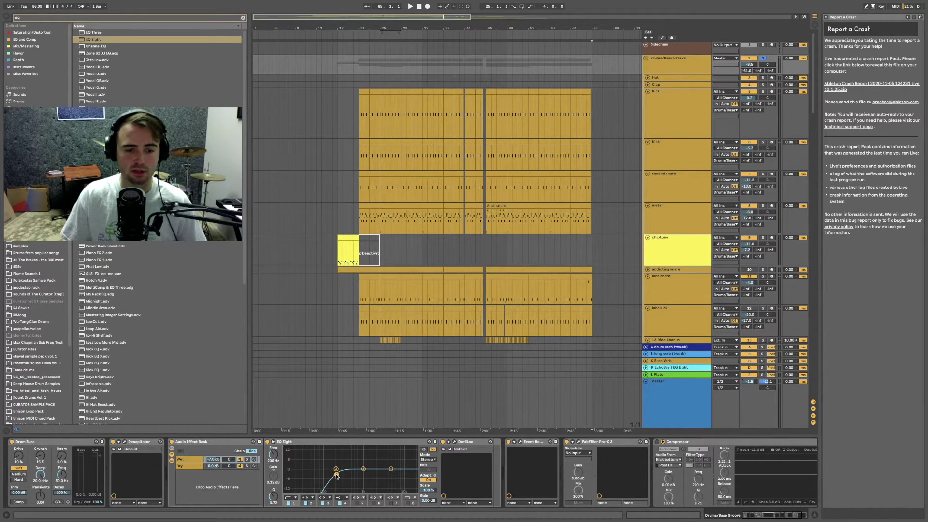
# Step: Switch the filter type of EQ Eight's first band to high cut
pyautogui.click(292, 498)
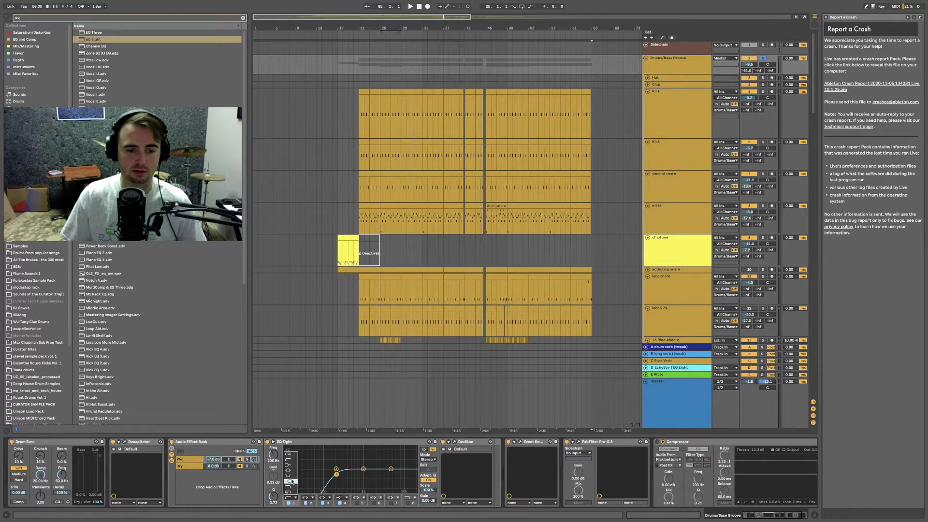
pyautogui.click(291, 482)
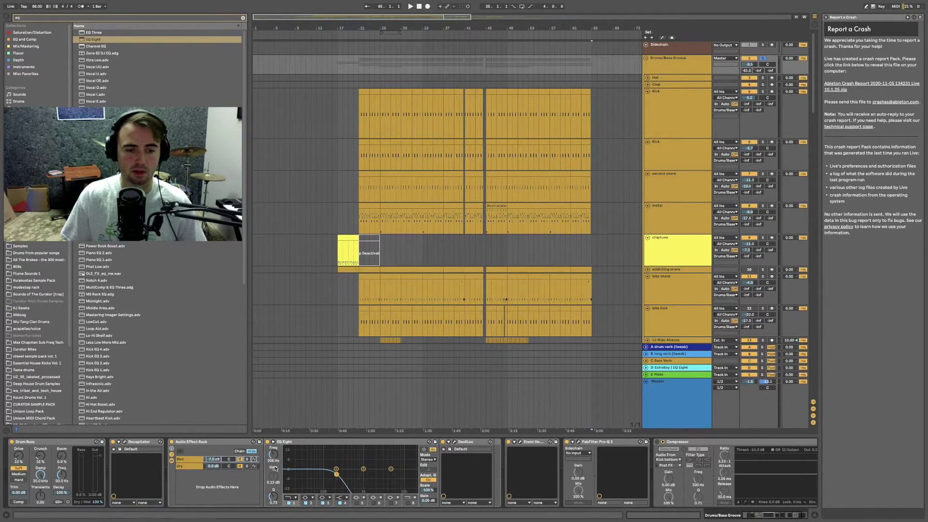
# Step: Alternate between the Wet and Dry chains to compare the devices each one holds
pyautogui.click(189, 464)
pyautogui.click(190, 459)
pyautogui.click(189, 466)
pyautogui.click(190, 459)
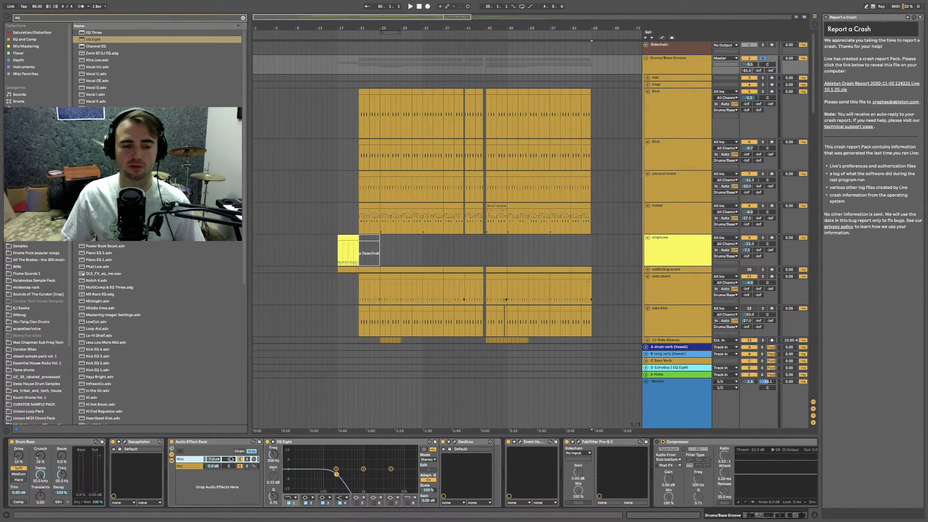
pyautogui.click(193, 466)
pyautogui.click(192, 458)
pyautogui.click(193, 466)
pyautogui.click(193, 459)
pyautogui.click(192, 466)
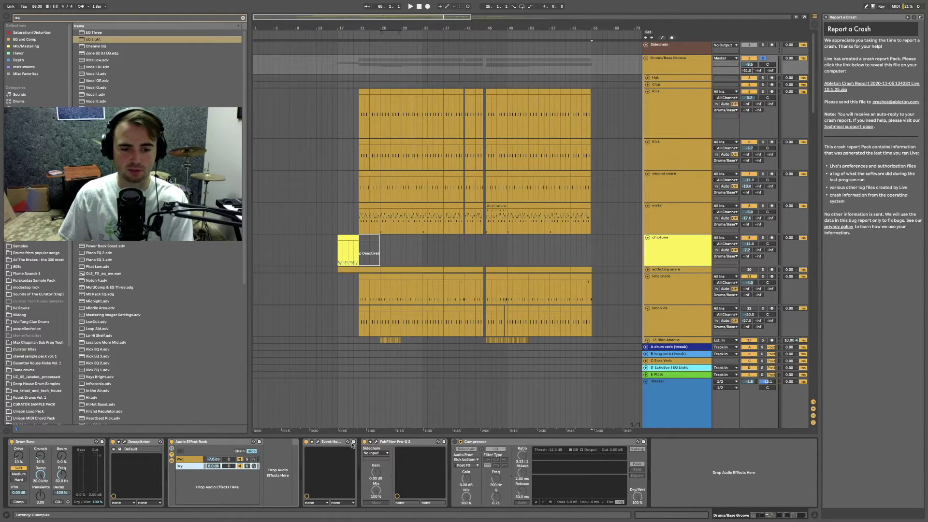
pyautogui.click(193, 459)
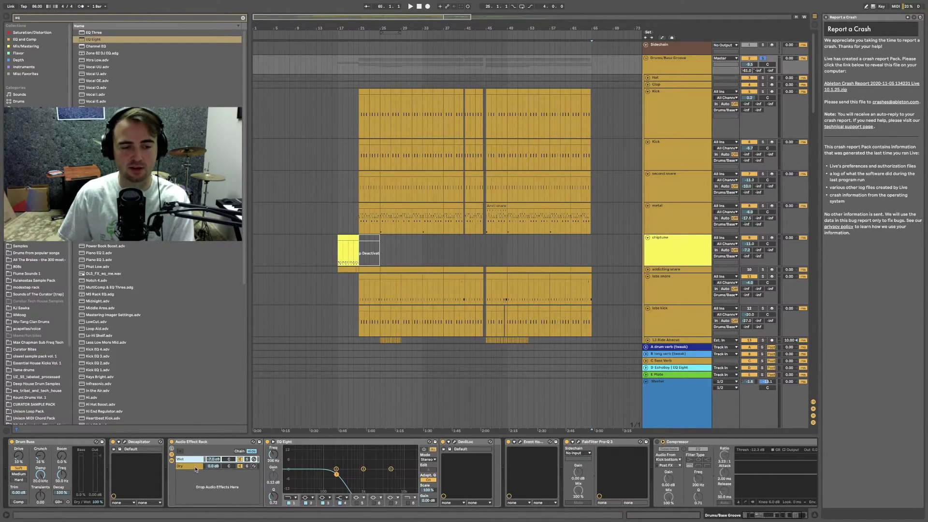
pyautogui.click(194, 467)
pyautogui.click(191, 459)
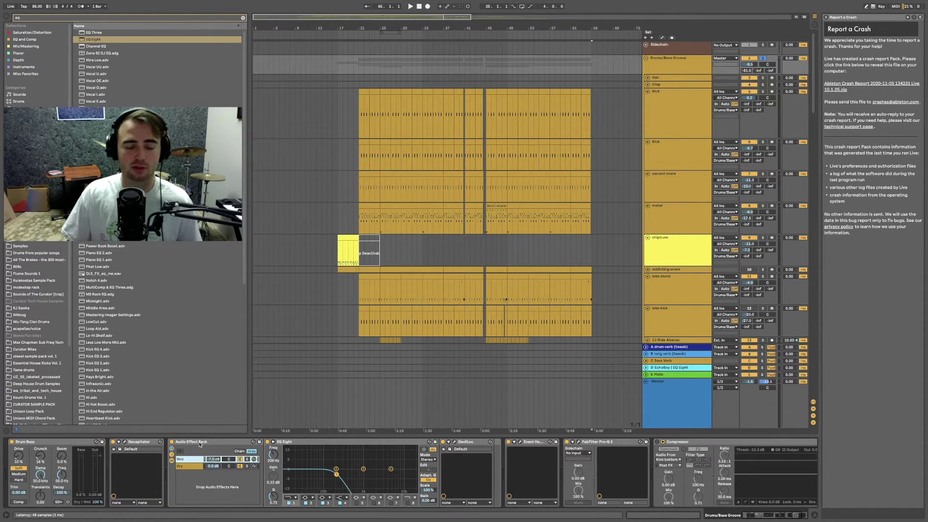
pyautogui.click(193, 467)
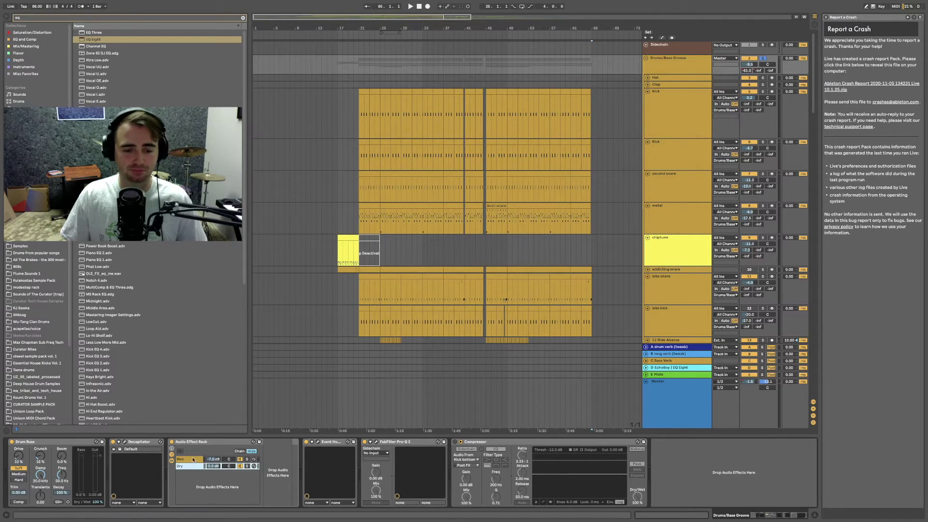
pyautogui.click(192, 459)
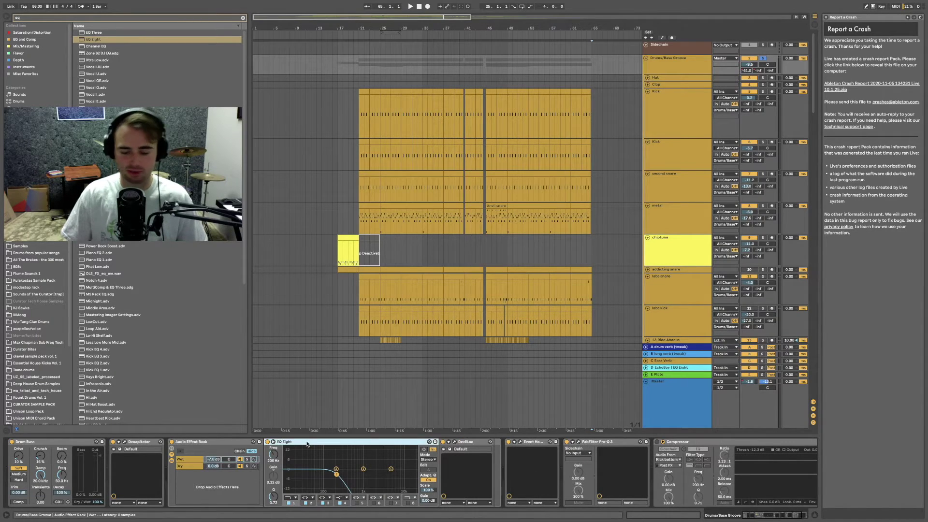